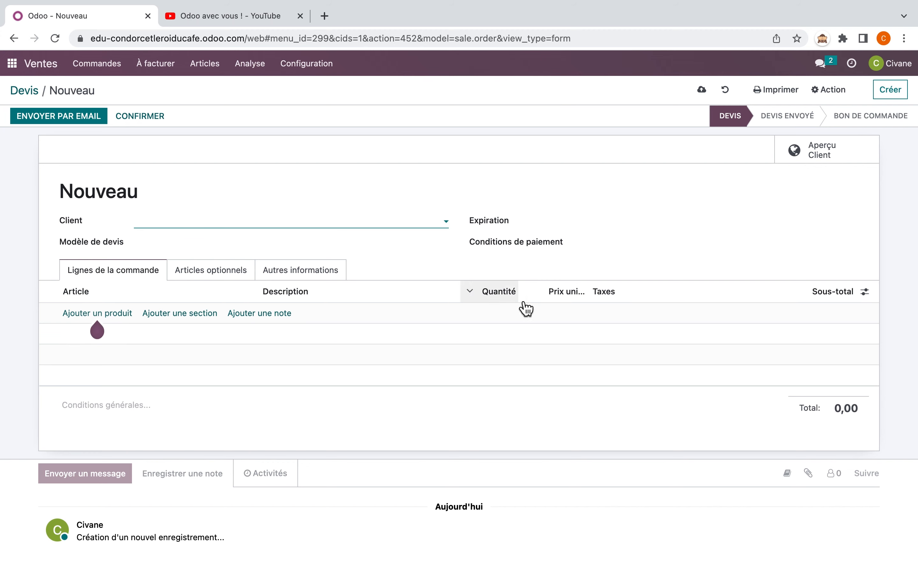
Enable the Remises and Unités de mesure options in the Ventes settings and save them
{"action": "left_click", "coordinate": [12, 63]}
{"action": "left_click", "coordinate": [595, 295]}
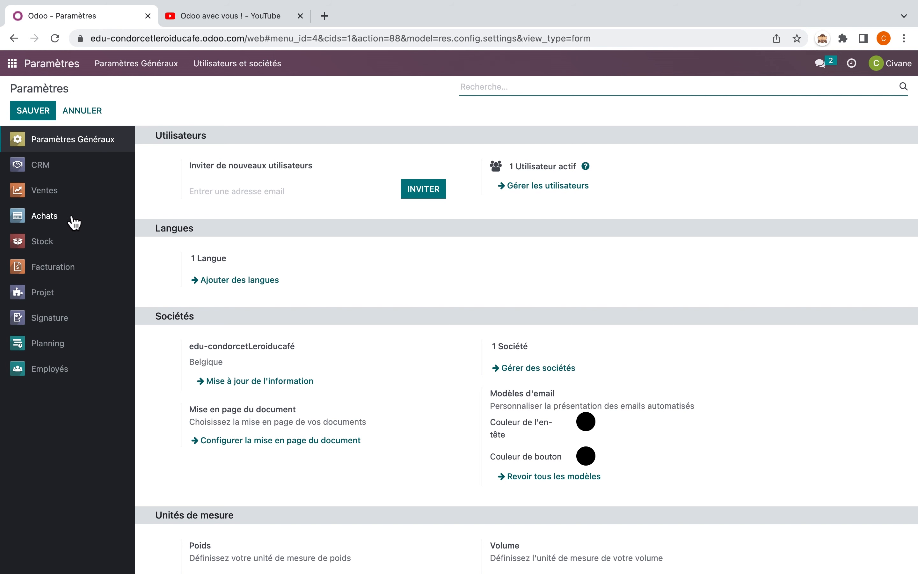
{"action": "left_click", "coordinate": [67, 197]}
{"action": "left_click", "coordinate": [170, 328]}
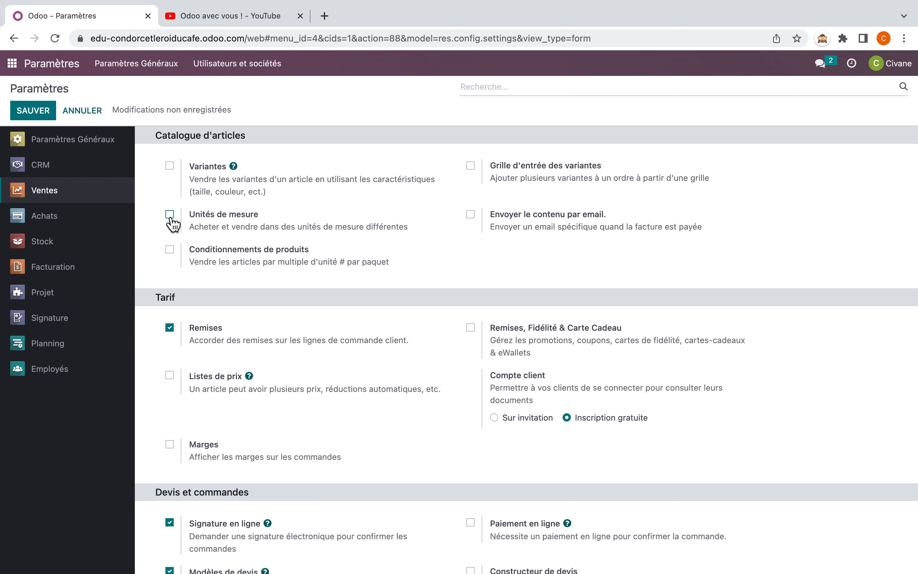
{"action": "left_click", "coordinate": [170, 214]}
{"action": "left_click", "coordinate": [36, 110]}
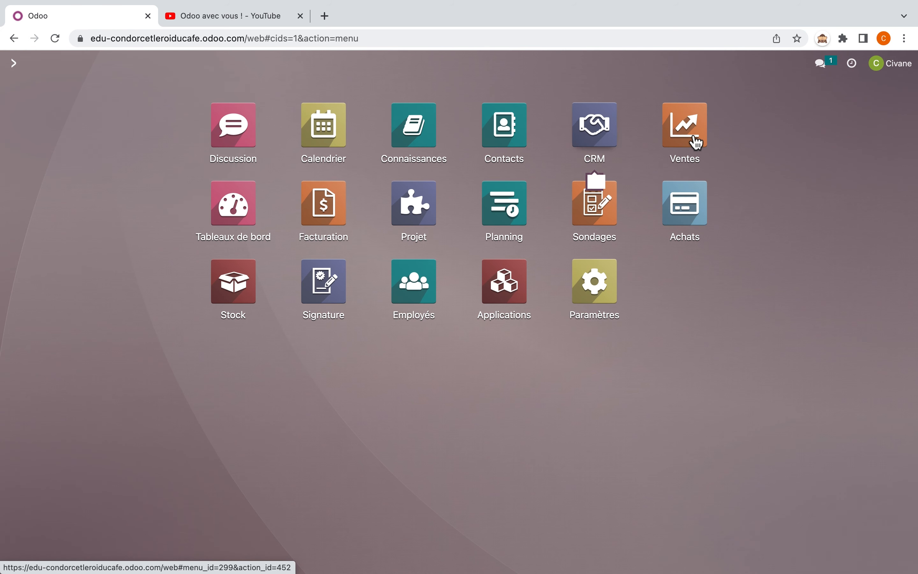
Inspect the order-line columns of a blank quotation in Ventes and the unit fields of the Théière article
{"action": "left_click", "coordinate": [696, 142]}
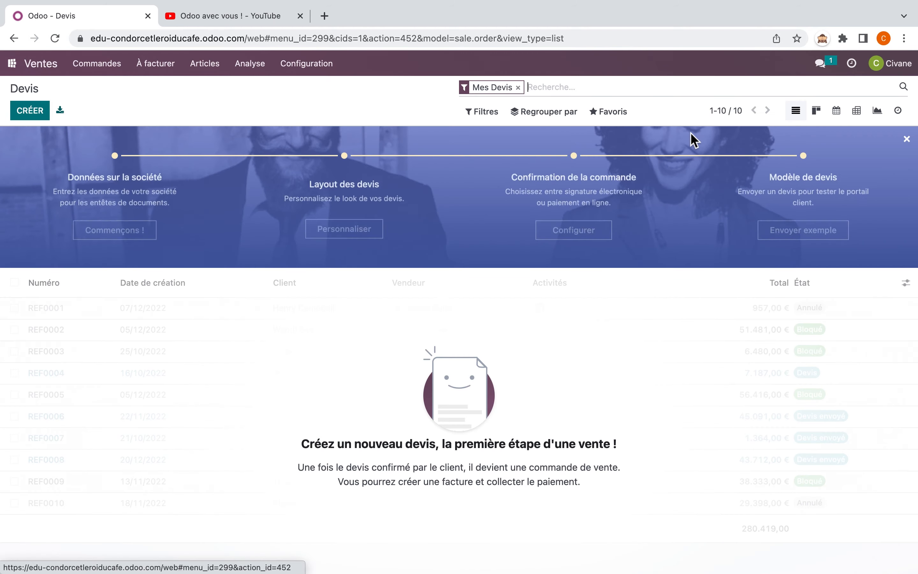
{"action": "left_click", "coordinate": [40, 115]}
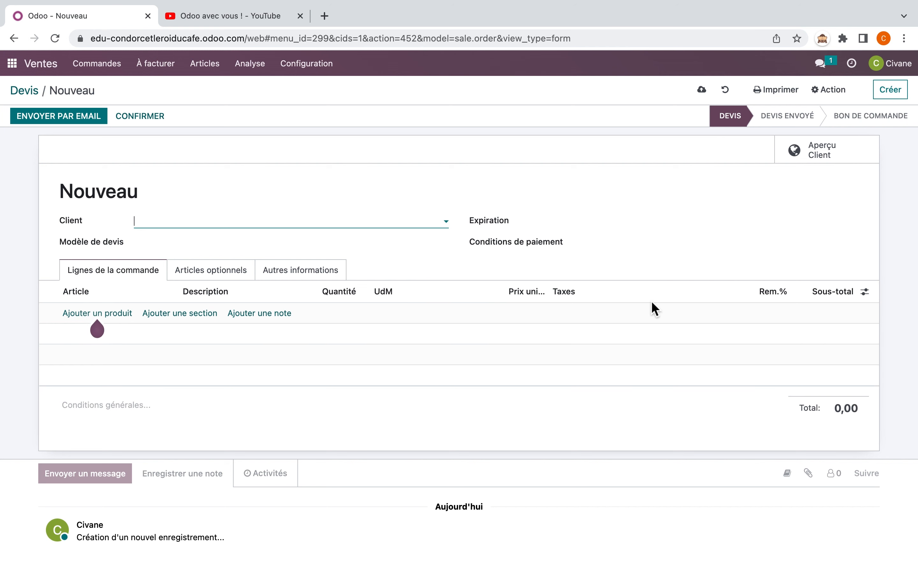
{"action": "left_click", "coordinate": [215, 70]}
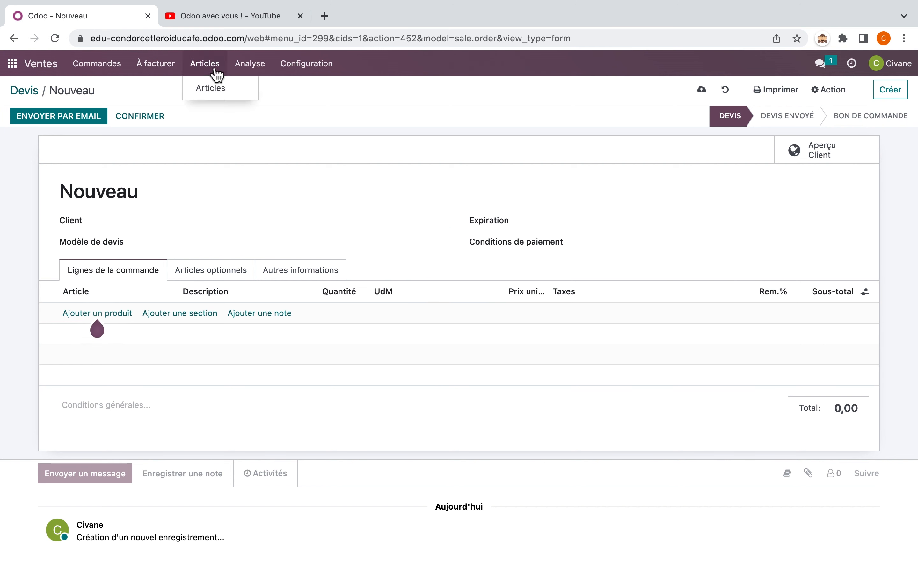
{"action": "left_click", "coordinate": [215, 87]}
{"action": "left_click", "coordinate": [571, 167]}
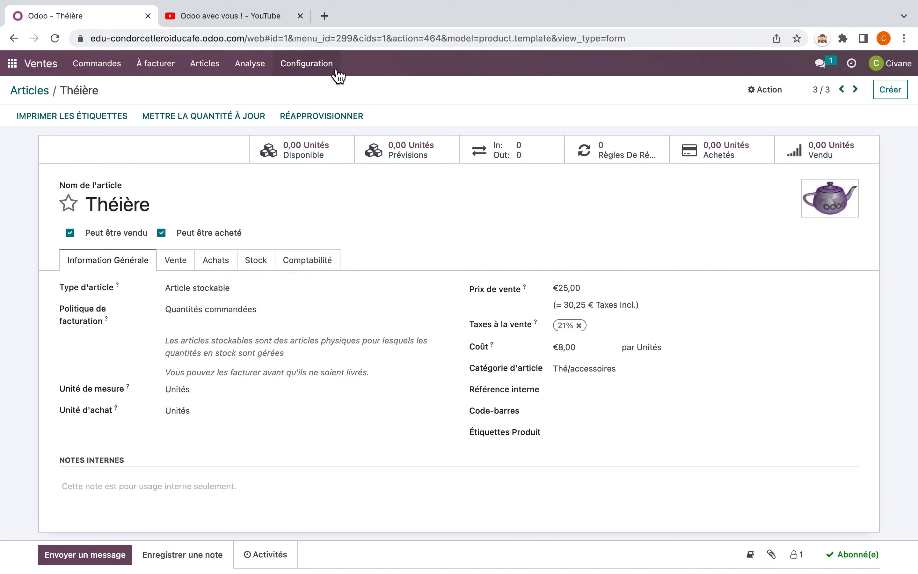
Add a new unit of measure named Palette10 to the Unité category in the Ventes unit-of-measure categories
{"action": "left_click", "coordinate": [325, 69]}
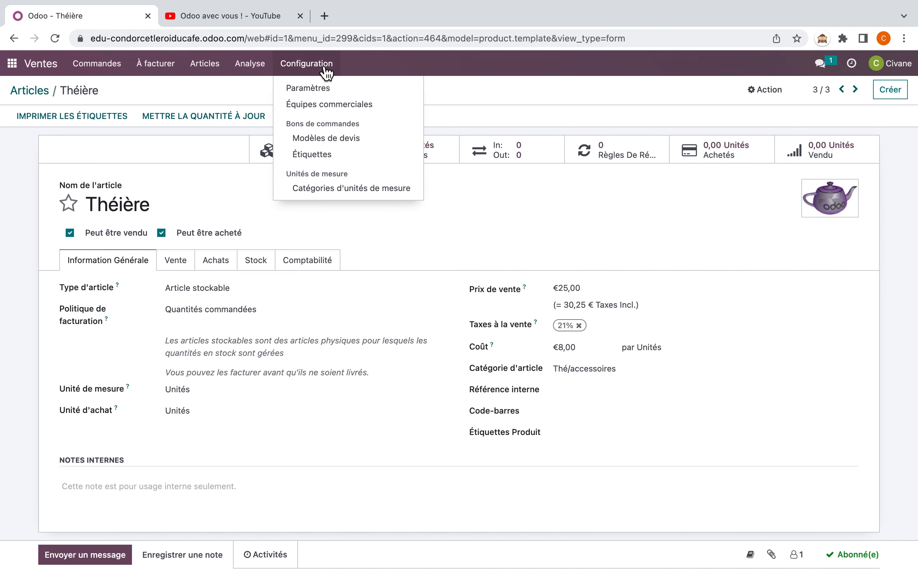
{"action": "left_click", "coordinate": [328, 190]}
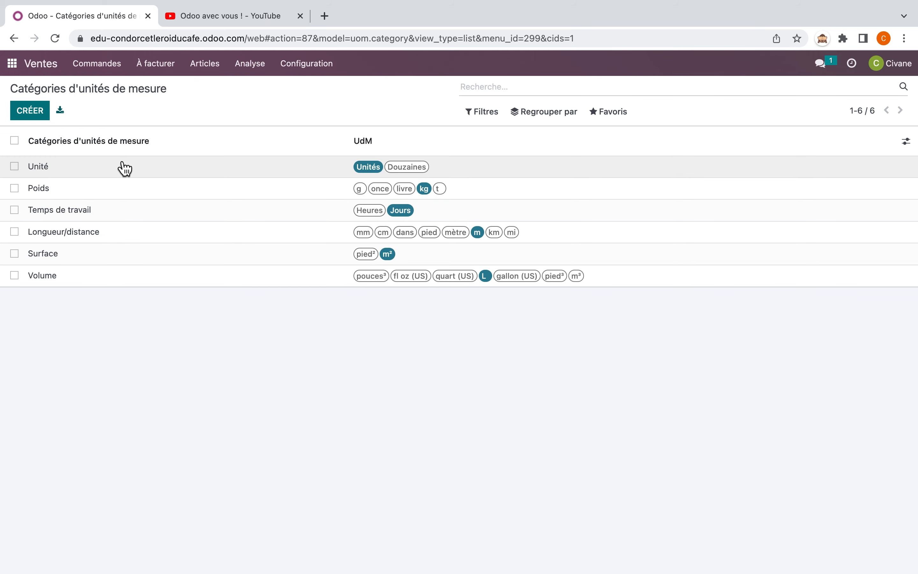
{"action": "left_click", "coordinate": [60, 167]}
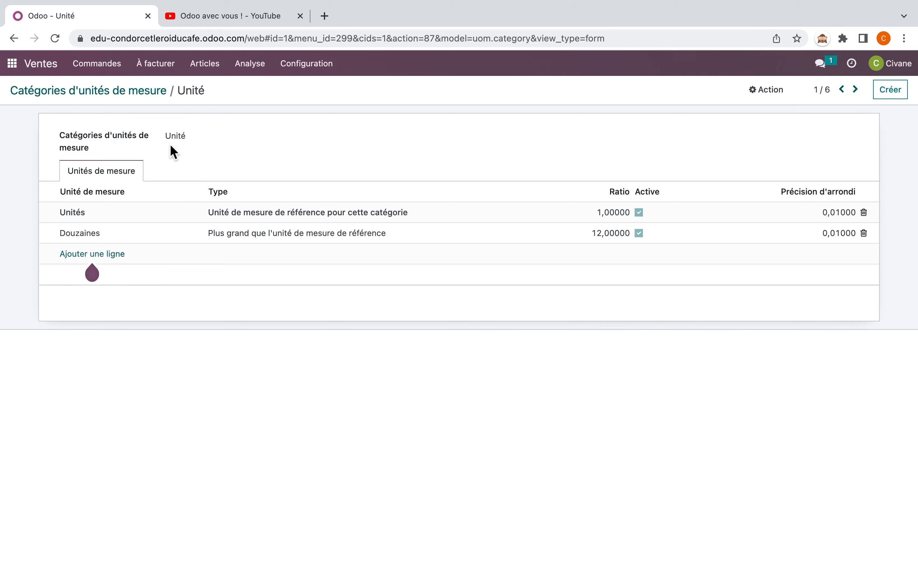
{"action": "left_click", "coordinate": [93, 255]}
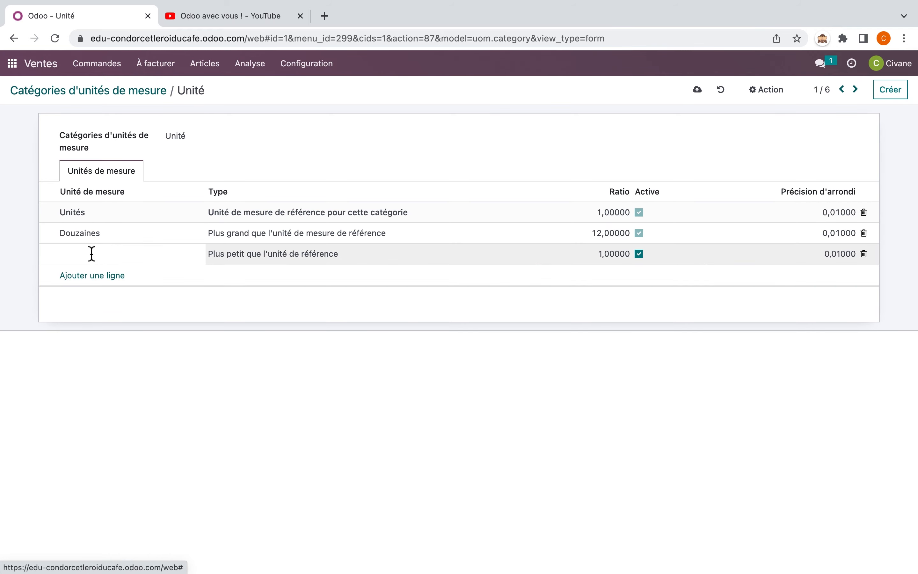
{"action": "type", "text": "Palete"}
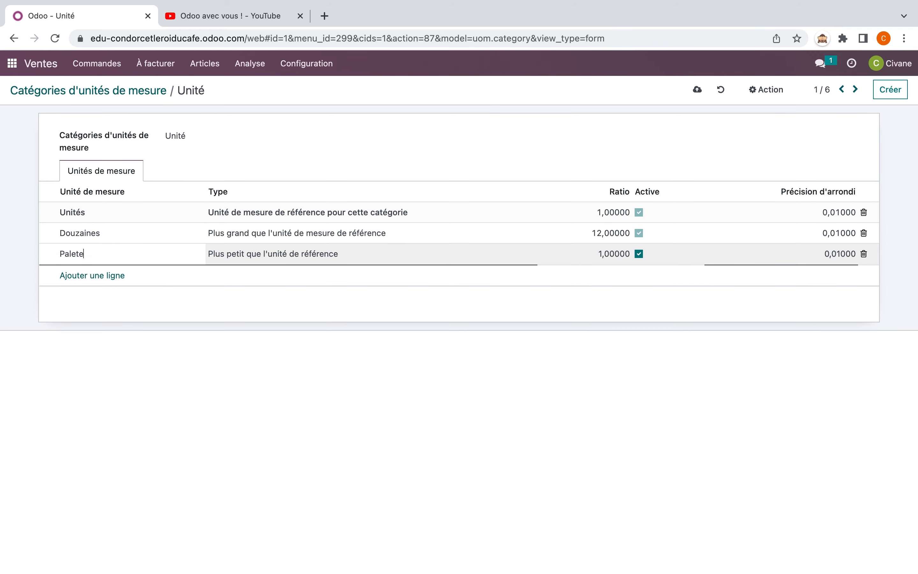
{"action": "type", "text": "te1"}
Set the Palette10 unit's type to "Plus grand que l'unité de mesure de référence" with a ratio of 10
{"action": "left_click", "coordinate": [547, 262]}
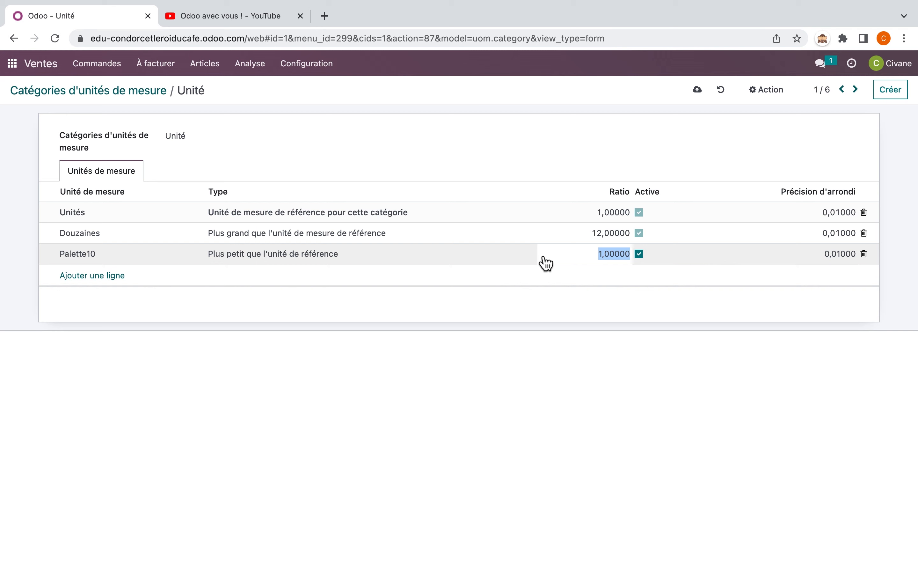
{"action": "left_click", "coordinate": [530, 263]}
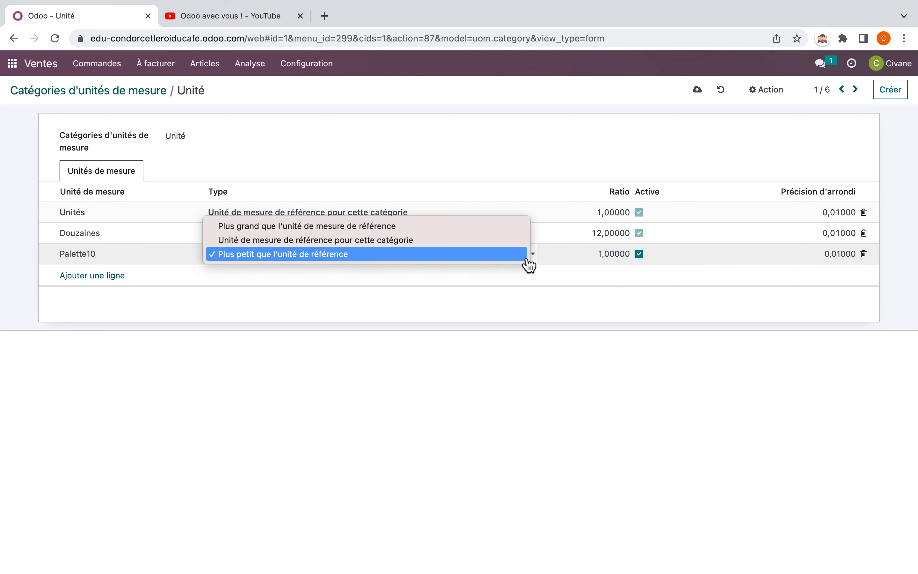
{"action": "left_click", "coordinate": [425, 227]}
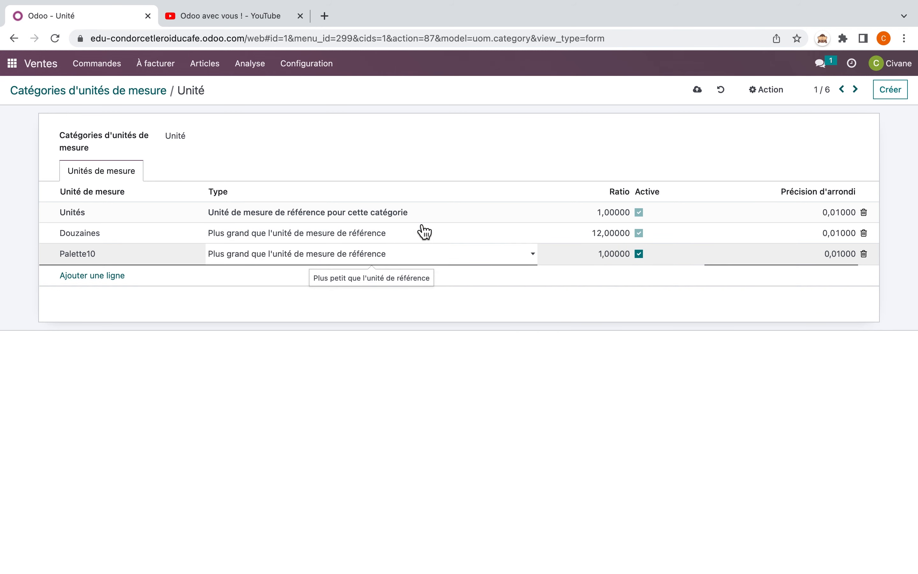
{"action": "left_click", "coordinate": [613, 255]}
{"action": "key", "text": "BackSpace"}
{"action": "key", "text": "BackSpace"}
{"action": "key", "text": "BackSpace"}
{"action": "key", "text": "BackSpace"}
{"action": "key", "text": "BackSpace"}
{"action": "key", "text": "BackSpace"}
{"action": "key", "text": "BackSpace"}
{"action": "type", "text": "10"}
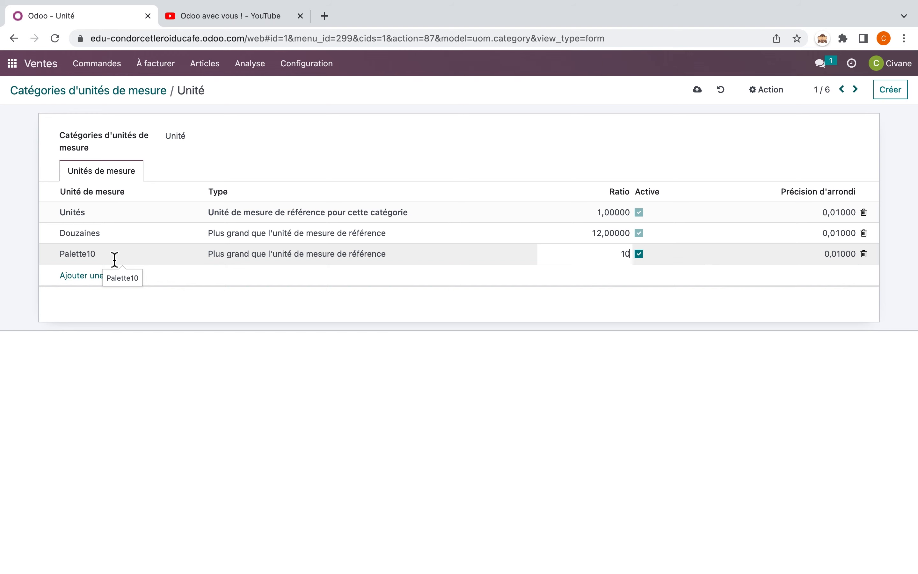
Create a price request in Achats for a new supplier named "Fournisseur théière"
{"action": "left_click", "coordinate": [13, 63]}
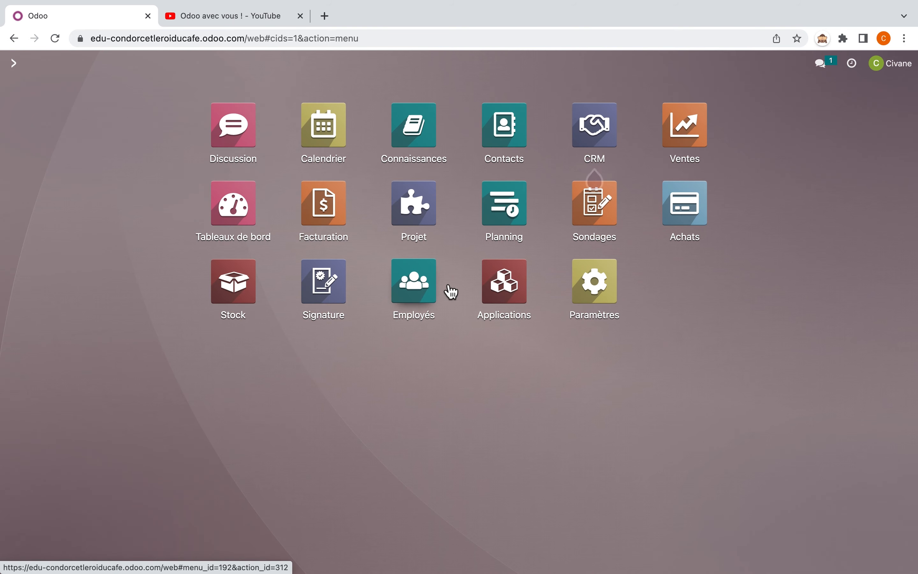
{"action": "left_click", "coordinate": [692, 212]}
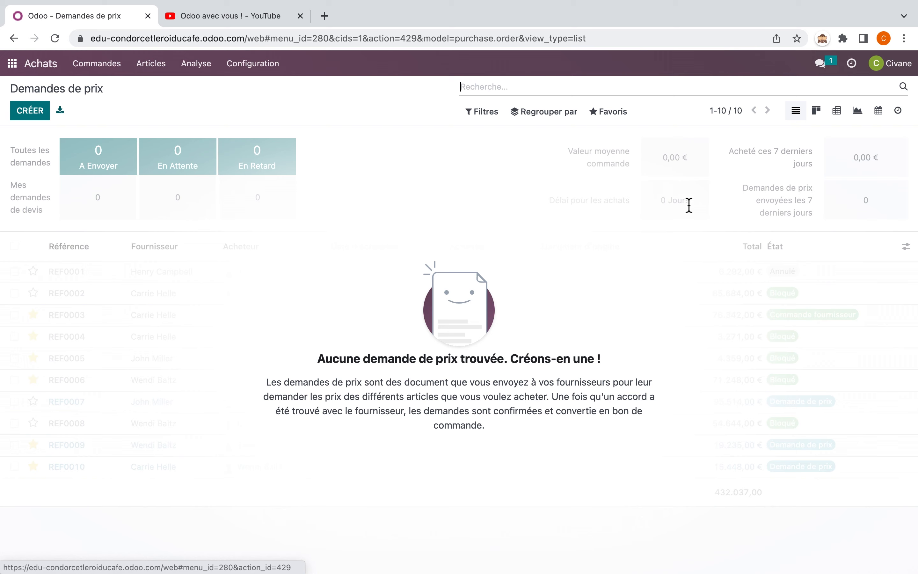
{"action": "left_click", "coordinate": [30, 110]}
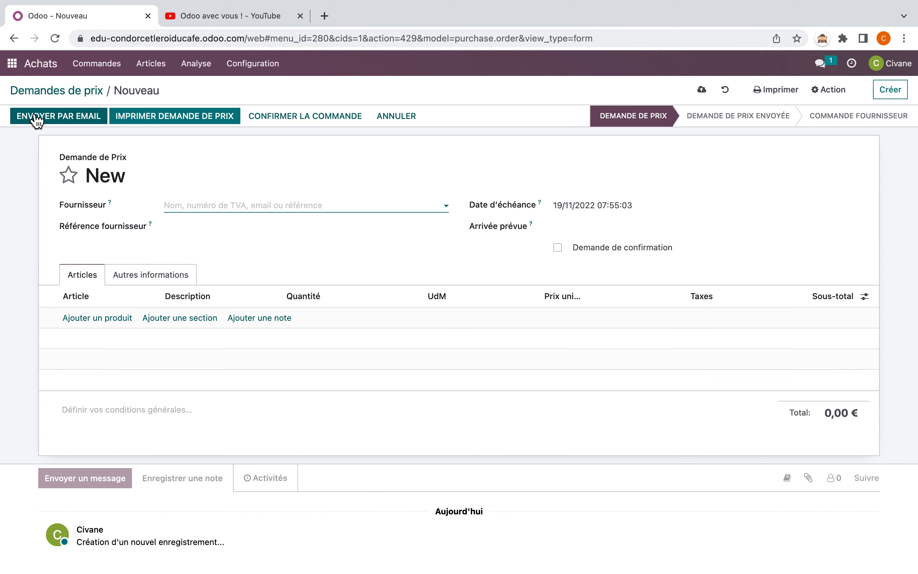
{"action": "type", "text": "Fournisse"}
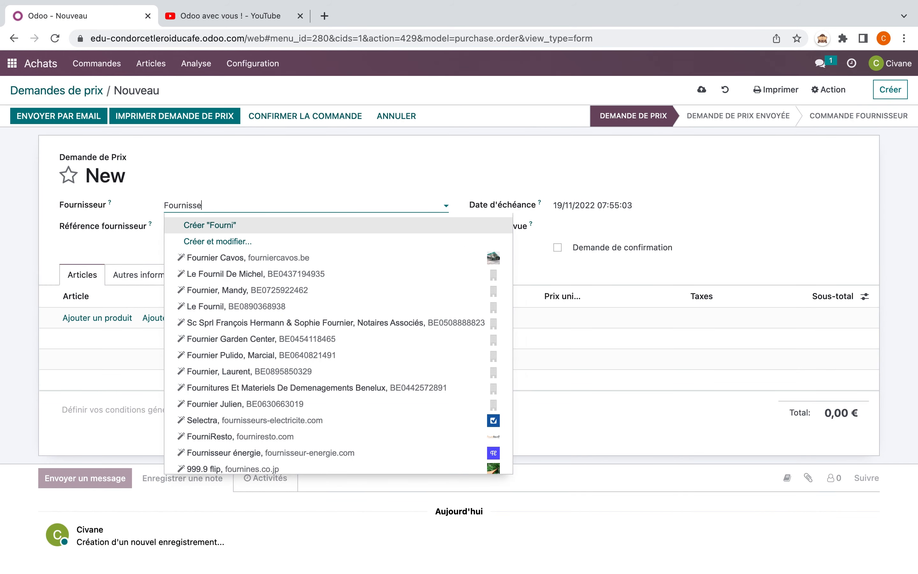
{"action": "type", "text": "ur théière"}
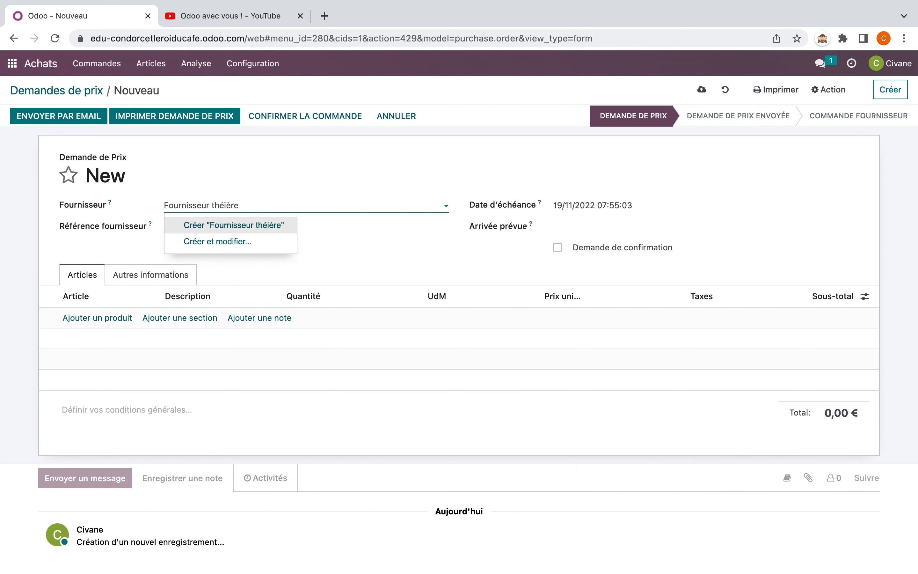
{"action": "left_click", "coordinate": [248, 228]}
{"action": "left_click", "coordinate": [100, 319]}
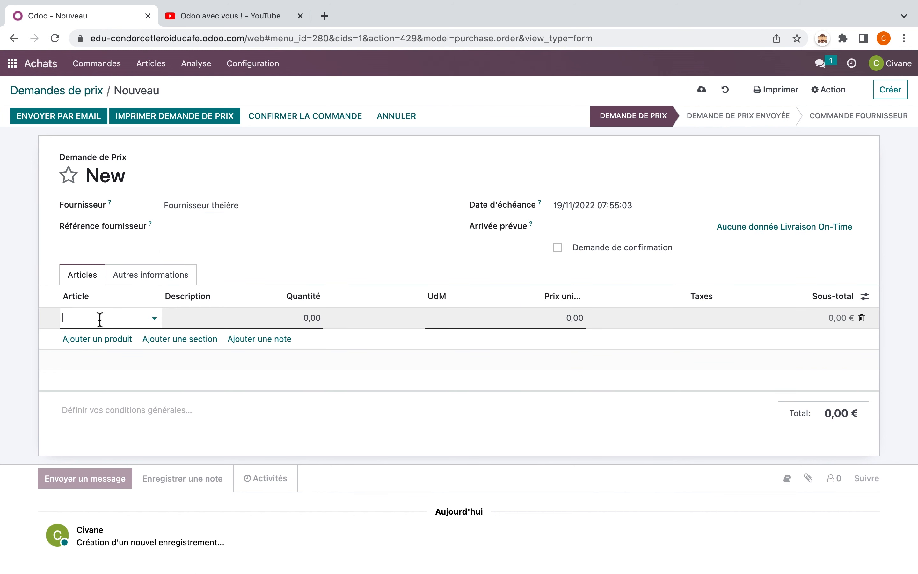
{"action": "type", "text": "Th"}
{"action": "left_click", "coordinate": [87, 374]}
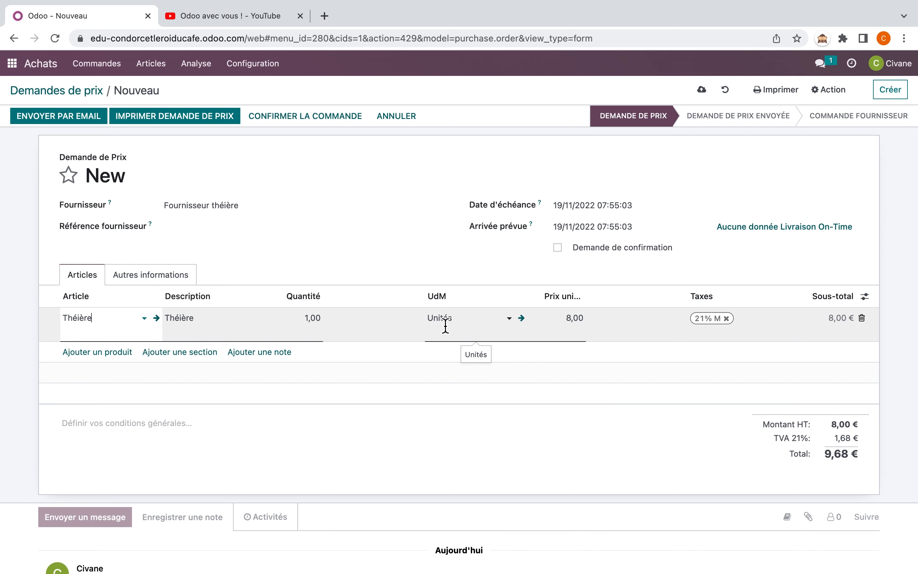
{"action": "left_click", "coordinate": [862, 319]}
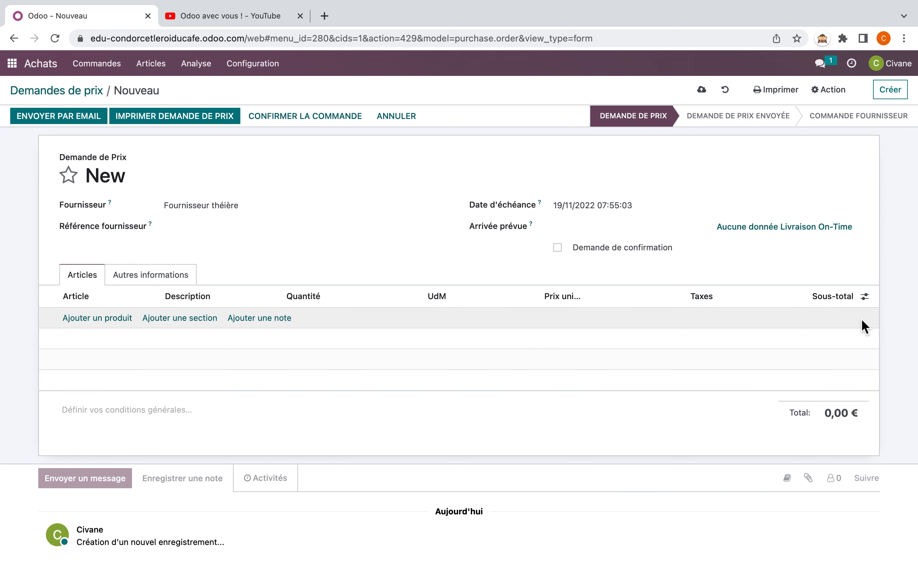
Set the purchase unit (Unité d'achat) of the Théière article to Palette10
{"action": "left_click", "coordinate": [151, 64]}
{"action": "left_click", "coordinate": [164, 87]}
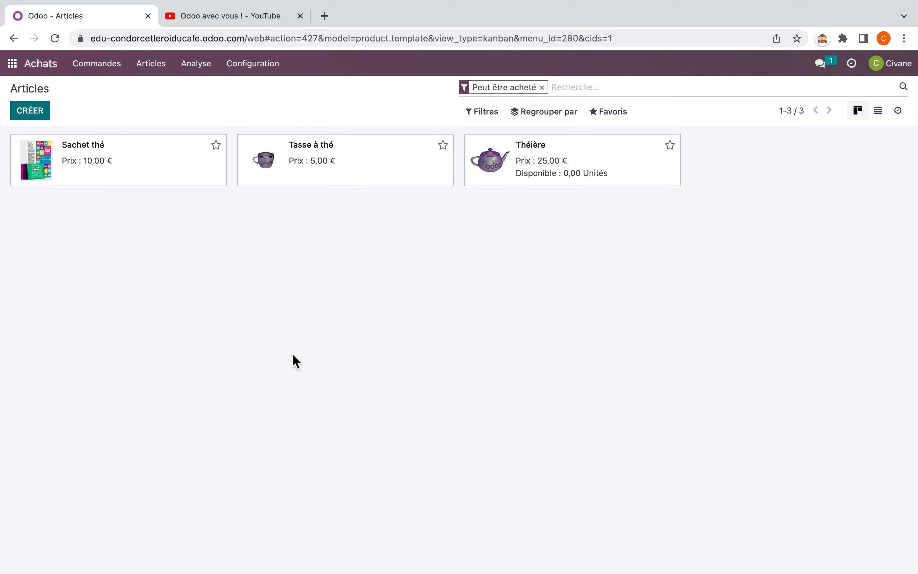
{"action": "left_click", "coordinate": [557, 166]}
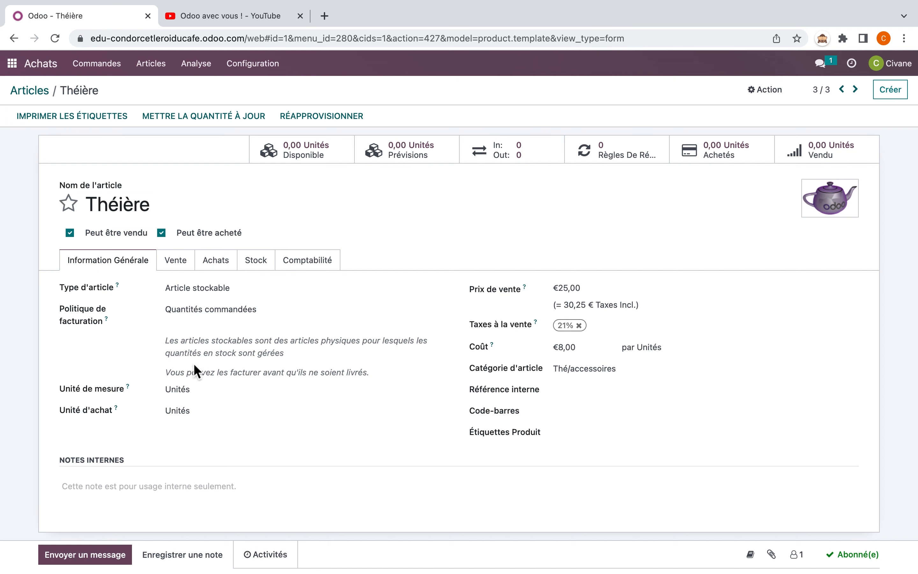
{"action": "left_click", "coordinate": [201, 410]}
{"action": "key", "text": "BackSpace"}
{"action": "key", "text": "BackSpace"}
{"action": "key", "text": "BackSpace"}
{"action": "key", "text": "BackSpace"}
{"action": "key", "text": "BackSpace"}
{"action": "key", "text": "BackSpace"}
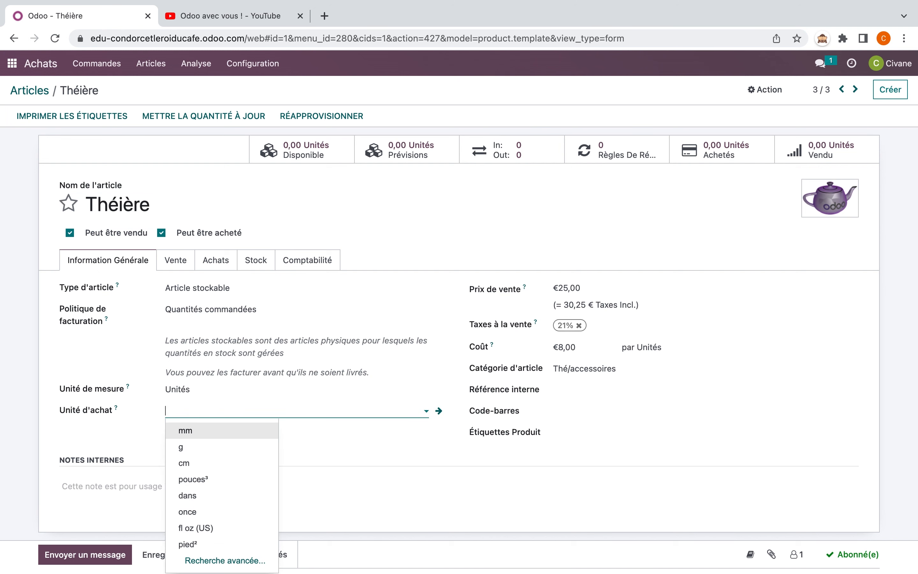
{"action": "type", "text": "pal"}
{"action": "left_click", "coordinate": [204, 434]}
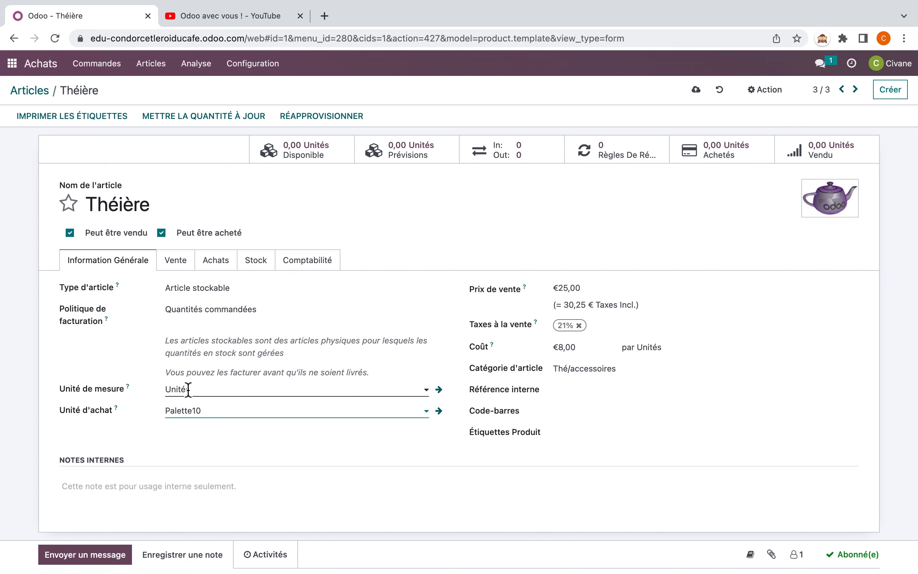
Add the Théière article as a line on the existing price request for Fournisseur théière
{"action": "left_click", "coordinate": [95, 64]}
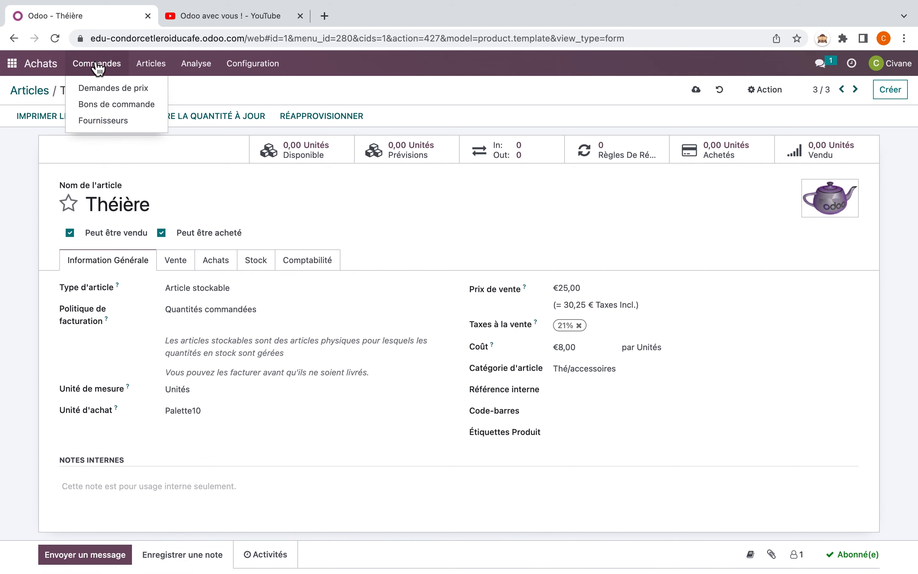
{"action": "left_click", "coordinate": [108, 91]}
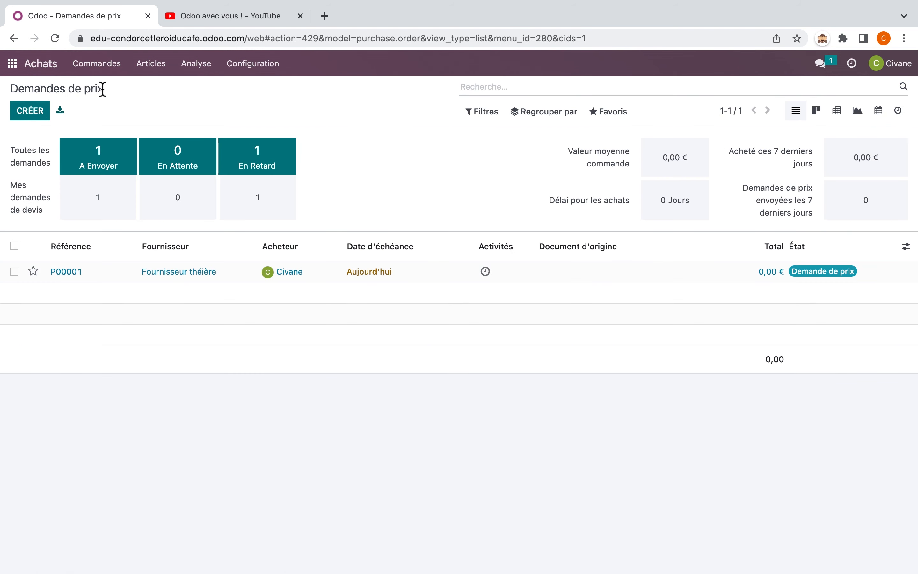
{"action": "left_click", "coordinate": [198, 272]}
{"action": "left_click", "coordinate": [97, 318]}
{"action": "type", "text": "th"}
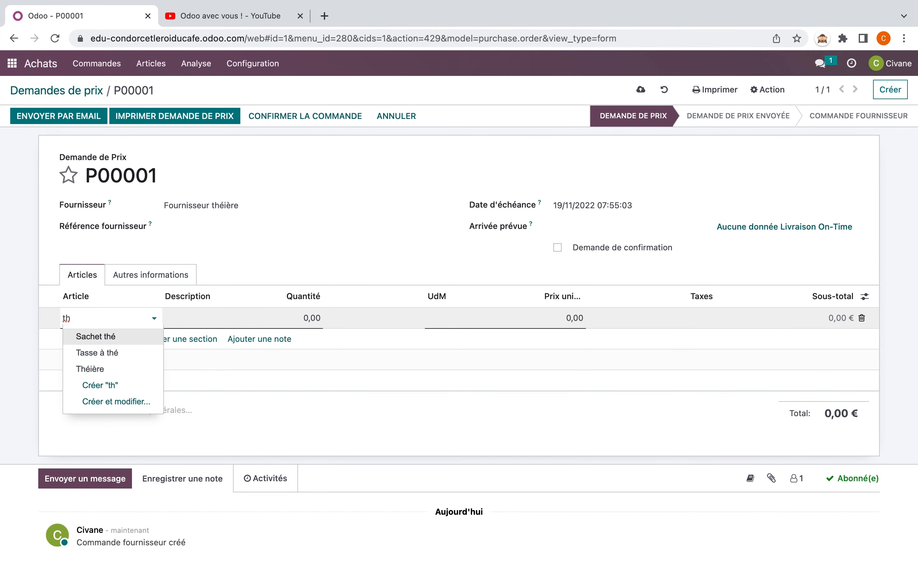
{"action": "left_click", "coordinate": [110, 370]}
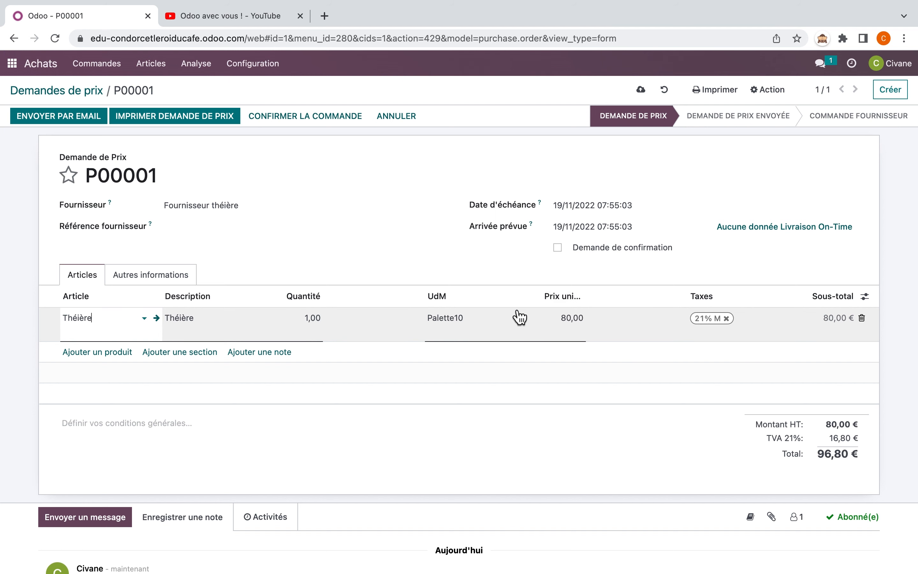
Check the Théière article's record from its order line, return to the price request and confirm the order
{"action": "left_click", "coordinate": [157, 319]}
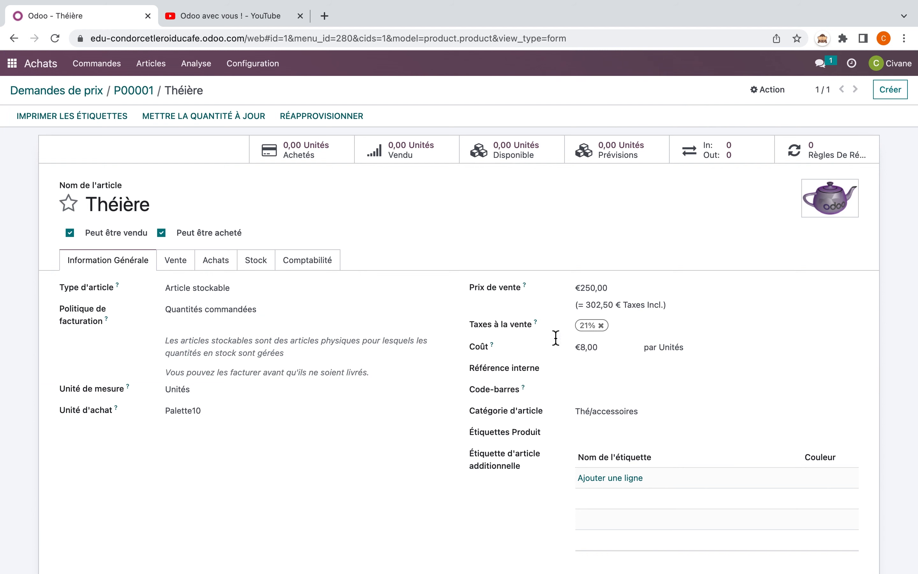
{"action": "left_click", "coordinate": [135, 91]}
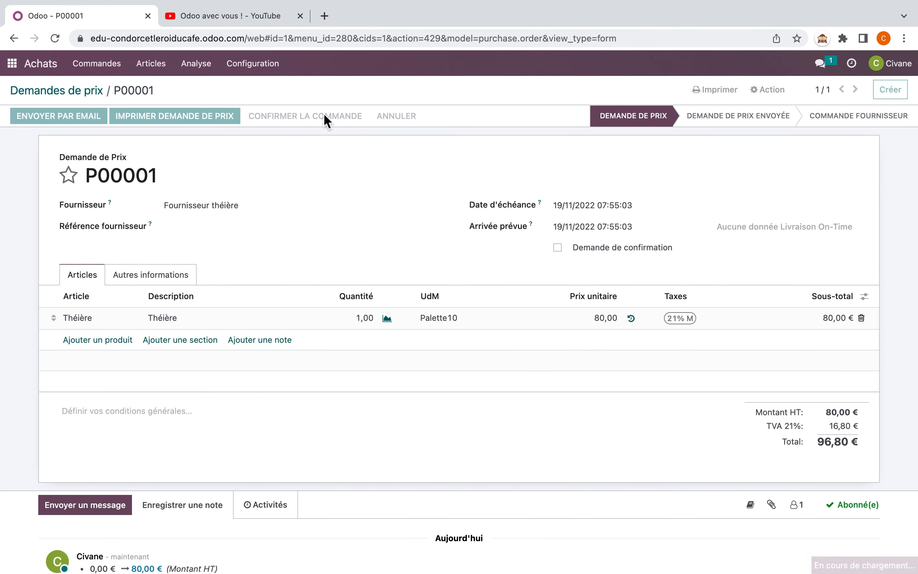
{"action": "left_click", "coordinate": [325, 116]}
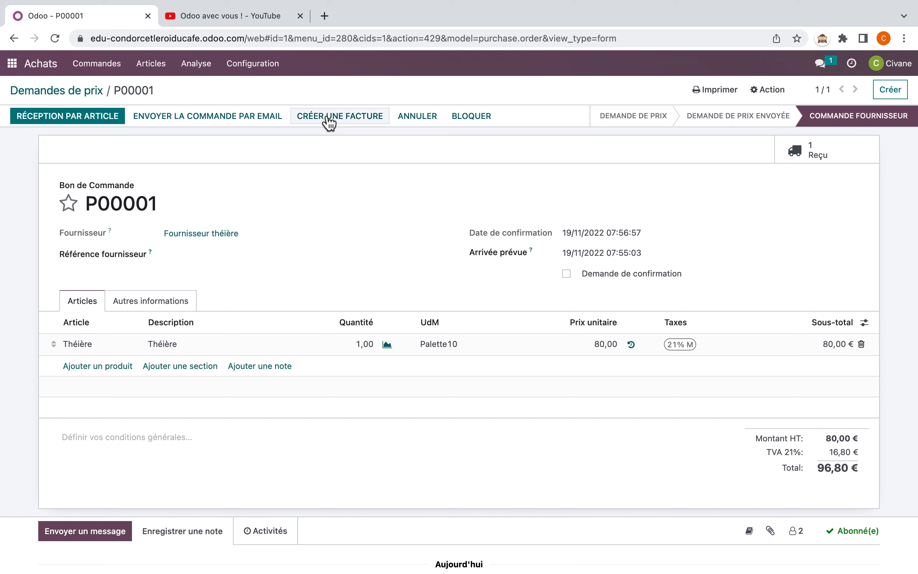
In Stock, open the ready reception from Fournisseur théière and validate it as an immediate transfer of all quantities
{"action": "left_click", "coordinate": [12, 63]}
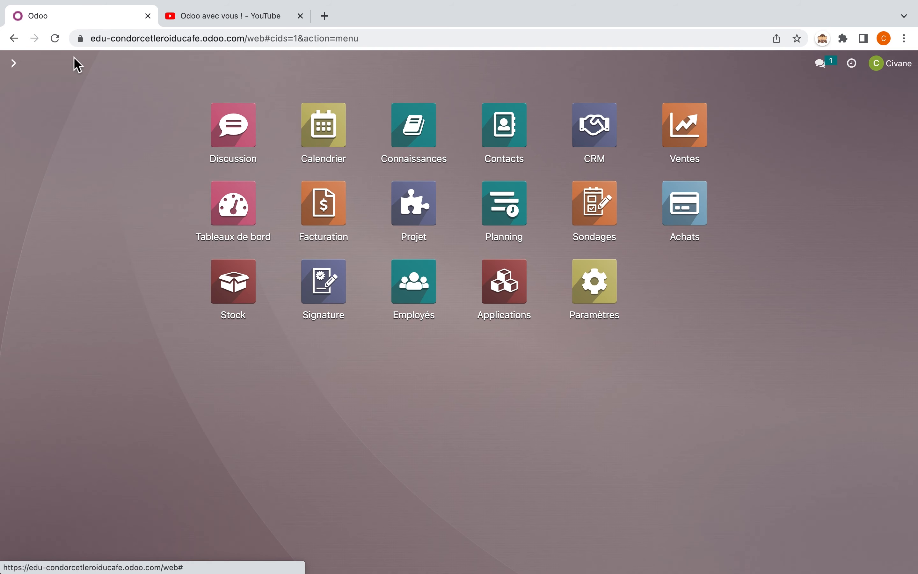
{"action": "left_click", "coordinate": [240, 298]}
{"action": "left_click", "coordinate": [54, 180]}
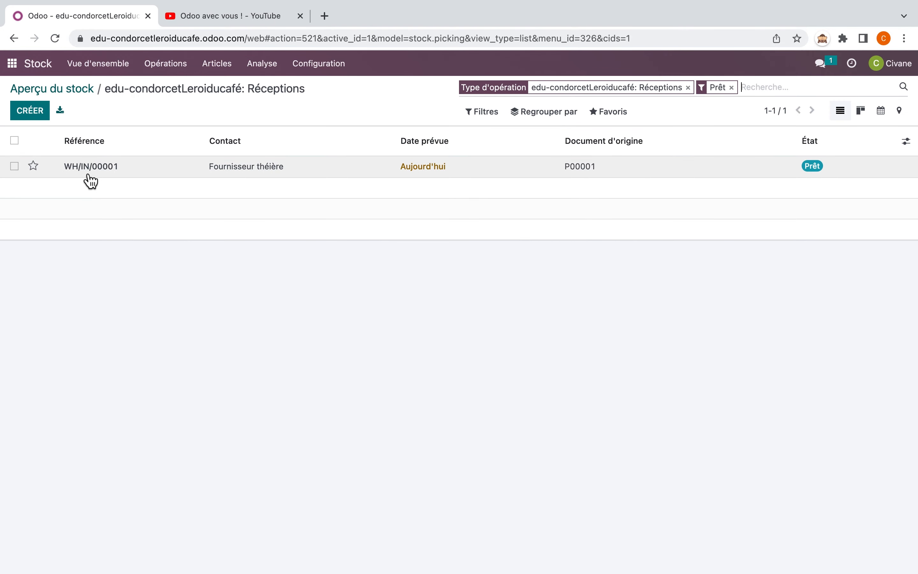
{"action": "left_click", "coordinate": [95, 176]}
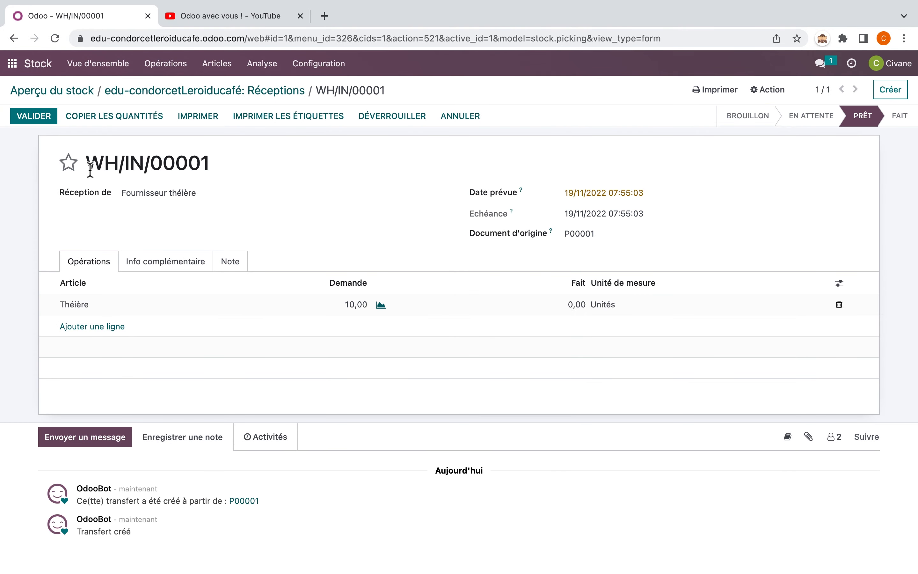
{"action": "left_click", "coordinate": [34, 117]}
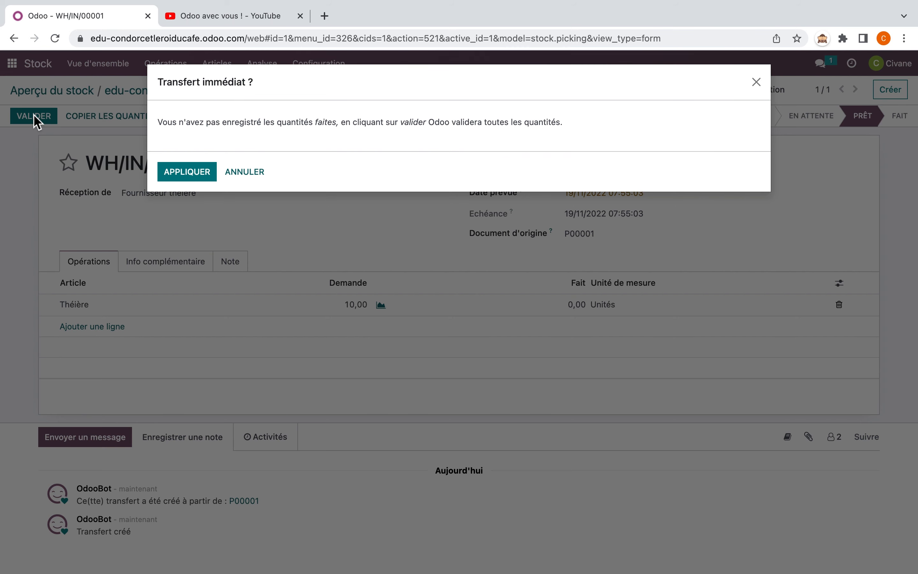
{"action": "left_click", "coordinate": [208, 175]}
Open the Théière article's record in Stock to check its available and purchased quantities
{"action": "left_click", "coordinate": [217, 63]}
{"action": "left_click", "coordinate": [227, 91]}
{"action": "left_click", "coordinate": [549, 148]}
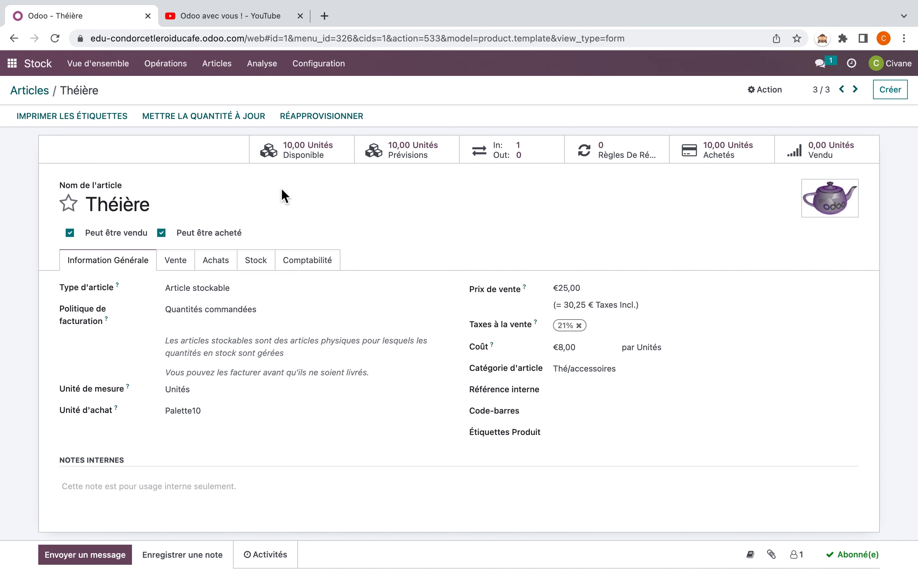
Create a quotation in Ventes for a new customer named "Client théière"
{"action": "left_click", "coordinate": [13, 64]}
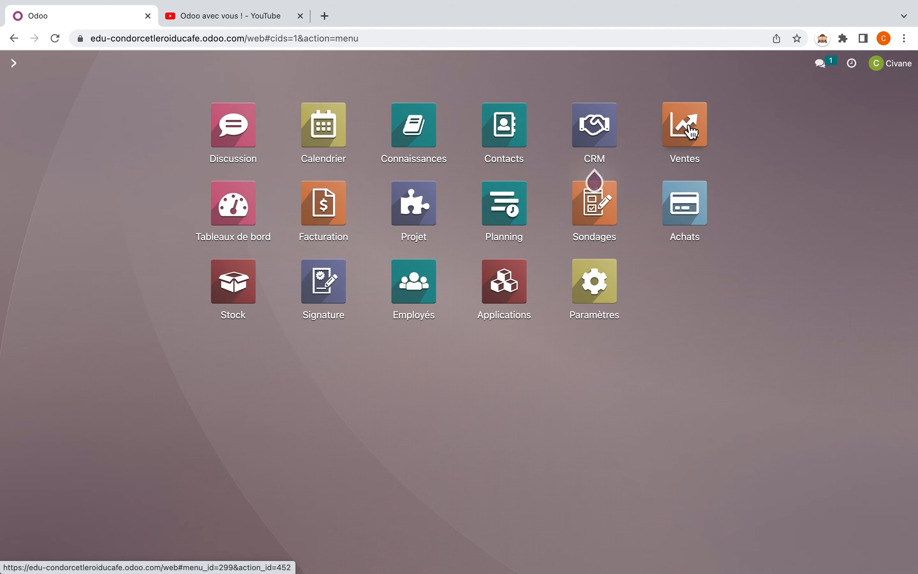
{"action": "left_click", "coordinate": [688, 129]}
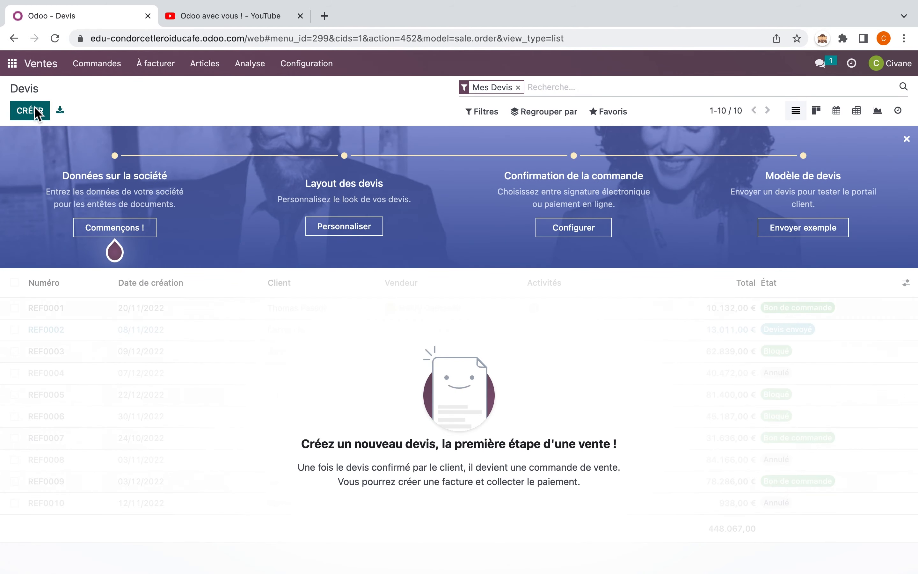
{"action": "left_click", "coordinate": [37, 111]}
{"action": "type", "text": "Cl"}
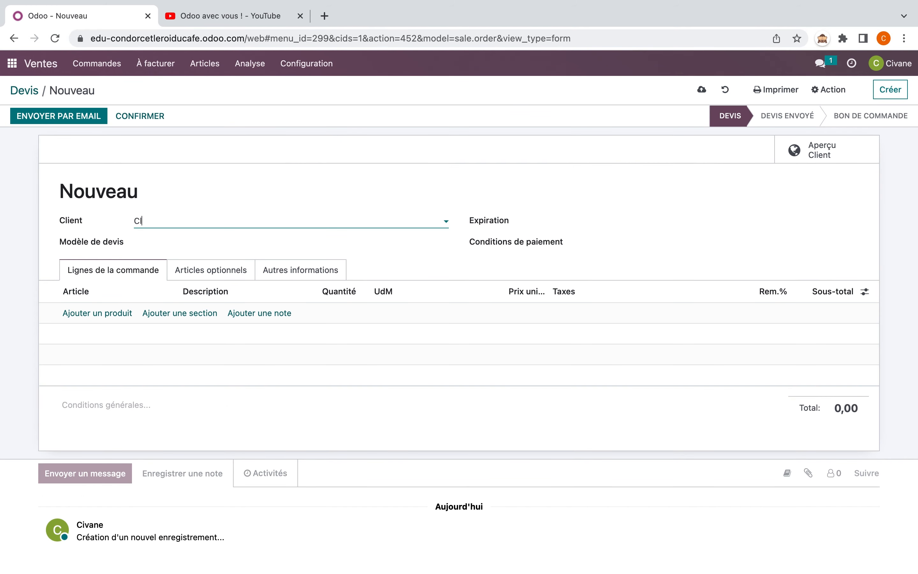
{"action": "type", "text": "ient théière"}
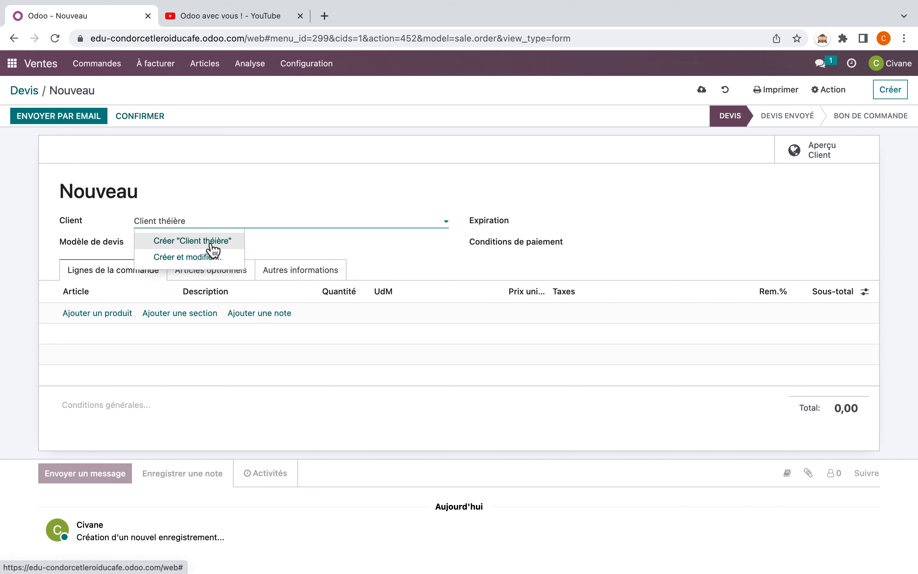
{"action": "left_click", "coordinate": [206, 243]}
Add the Théière article as a line on the quotation with a quantity of 5
{"action": "left_click", "coordinate": [115, 325]}
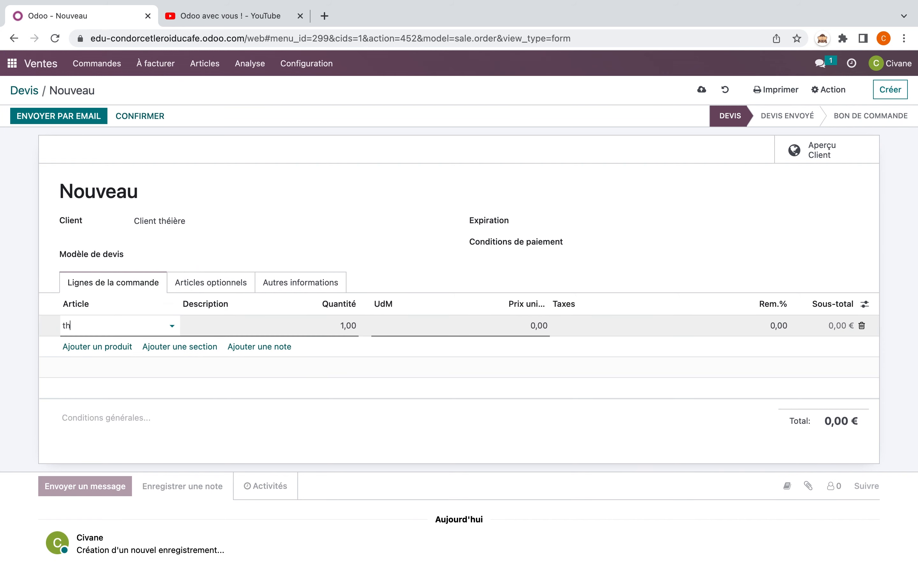
{"action": "type", "text": "th"}
{"action": "left_click", "coordinate": [95, 376]}
{"action": "left_click", "coordinate": [348, 325]}
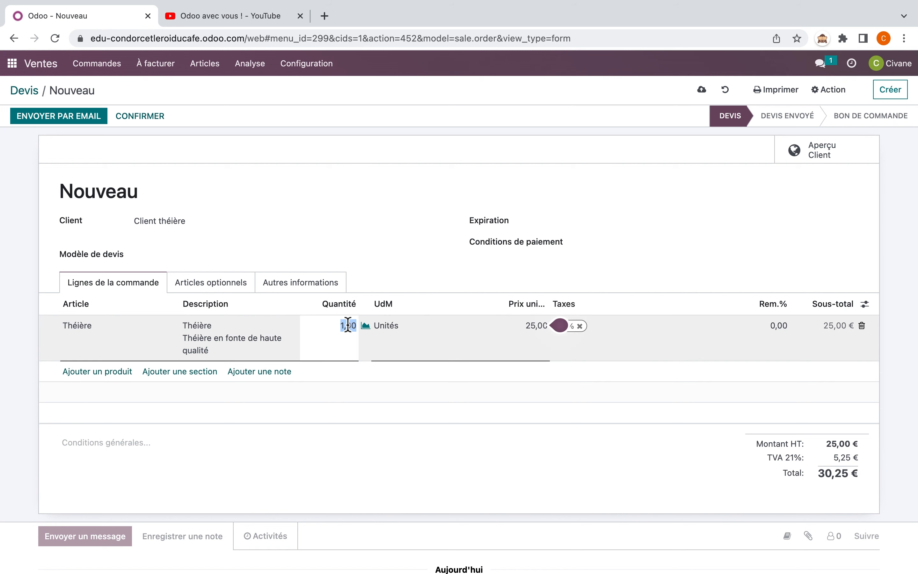
{"action": "type", "text": "("}
{"action": "key", "text": "BackSpace"}
{"action": "type", "text": "5"}
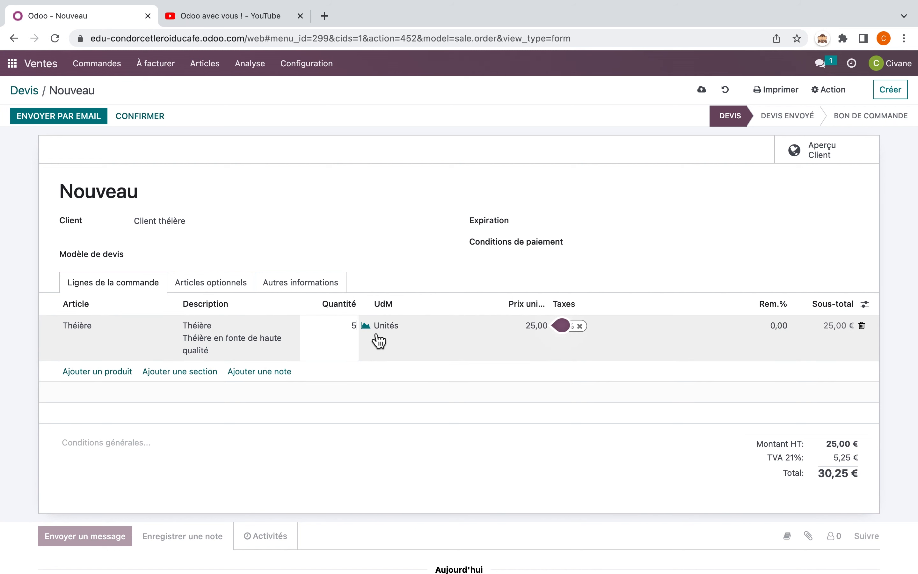
{"action": "key", "text": "Return"}
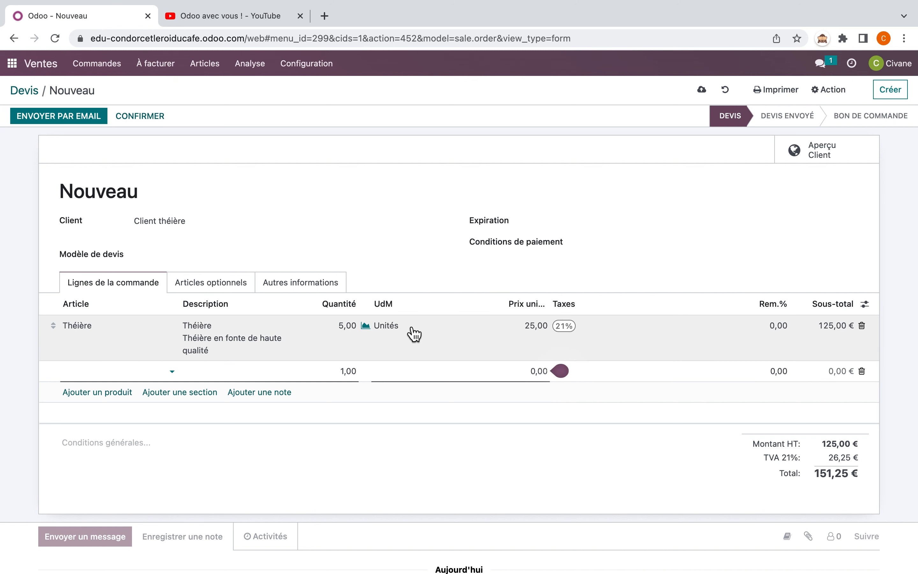
Give the Théière line a 2% discount and open the customer preview of the quotation
{"action": "left_click", "coordinate": [780, 326]}
{"action": "type", "text": "2"}
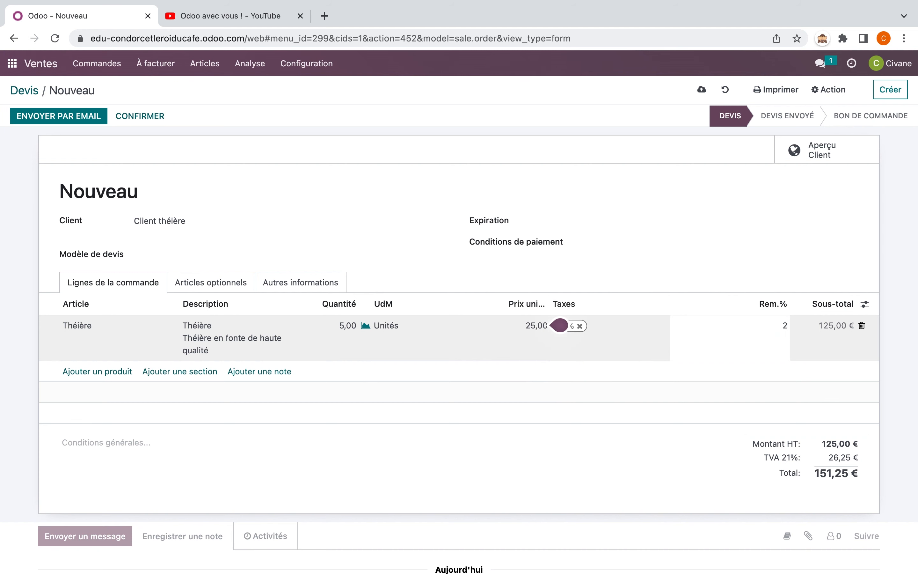
{"action": "key", "text": "Return"}
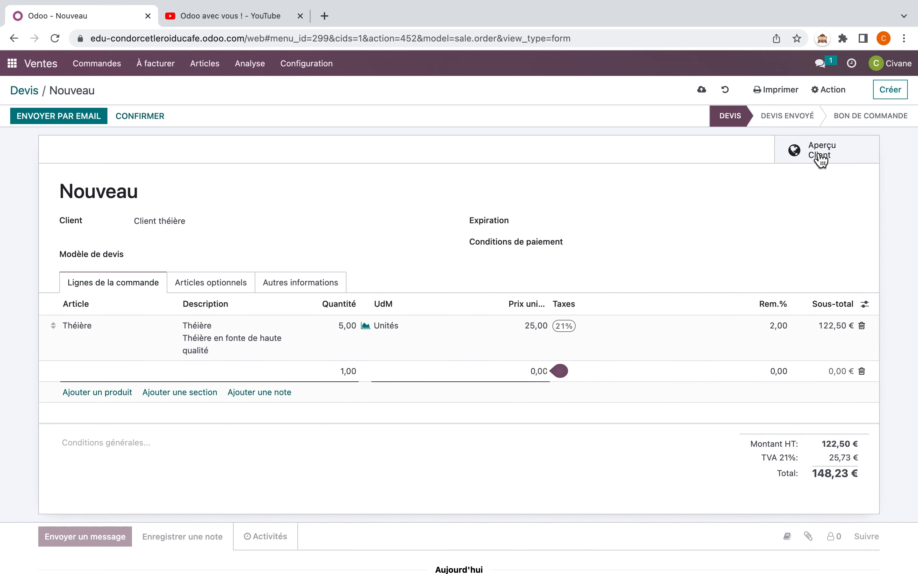
{"action": "left_click", "coordinate": [816, 151]}
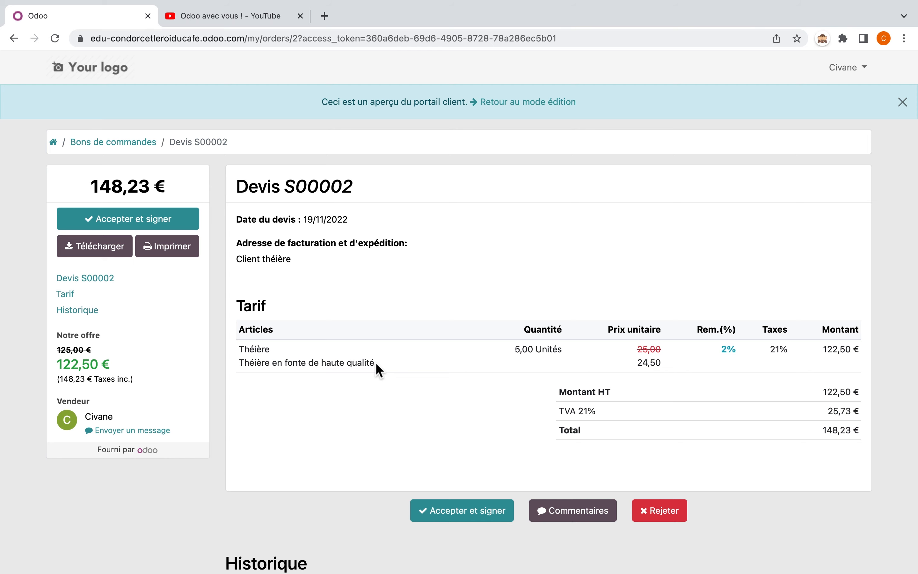
Switch to YouTube and look over the "Odoo avec vous !" channel page
{"action": "left_click", "coordinate": [253, 22]}
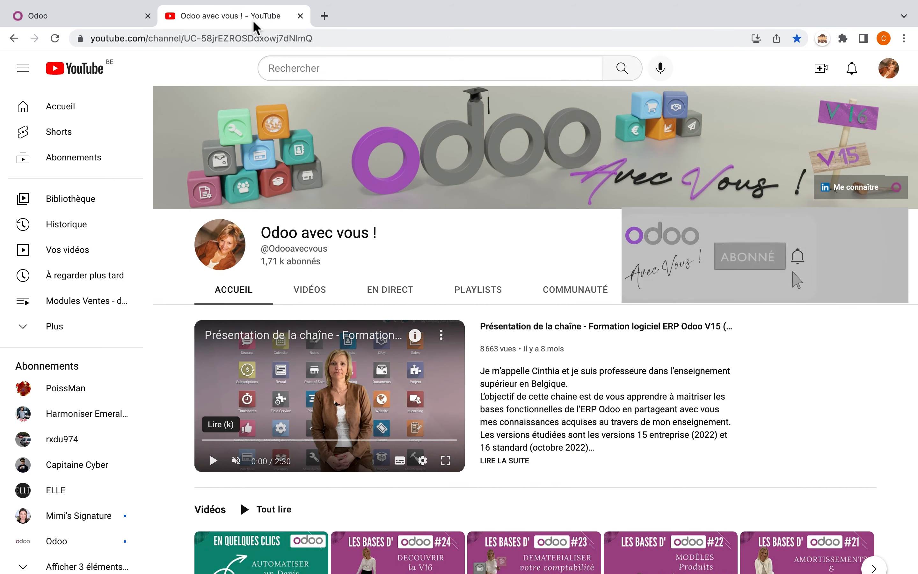
{"action": "scroll", "coordinate": [270, 110], "scroll_direction": "down", "scroll_amount": 2}
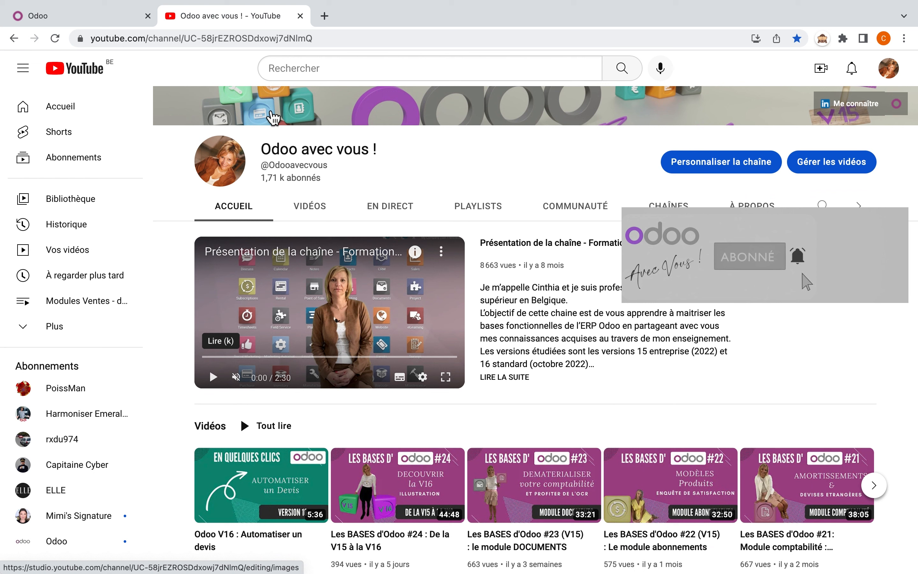